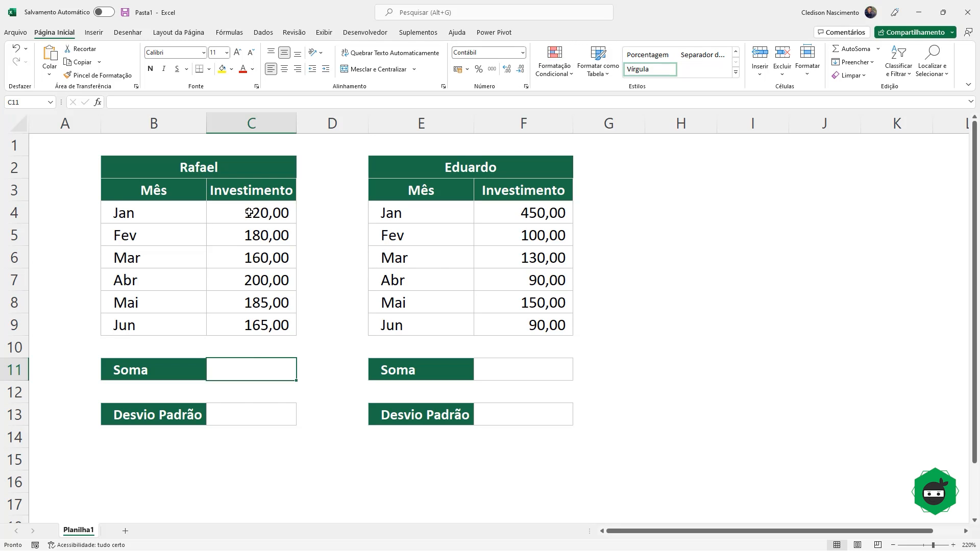
Sum the first table's monthly investments in C11 with =SOMA(C4:C9).
drag(248, 213, 254, 324)
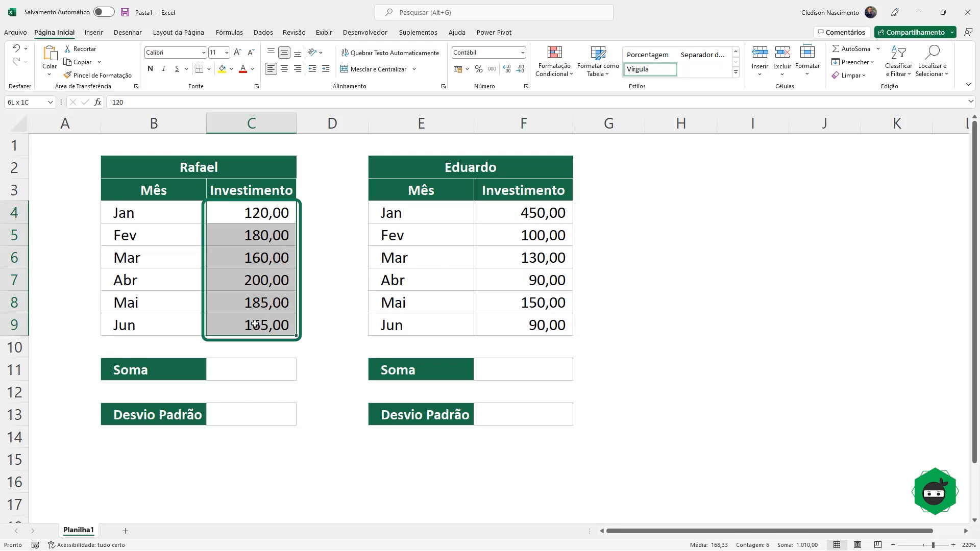
drag(513, 215, 524, 321)
click(276, 366)
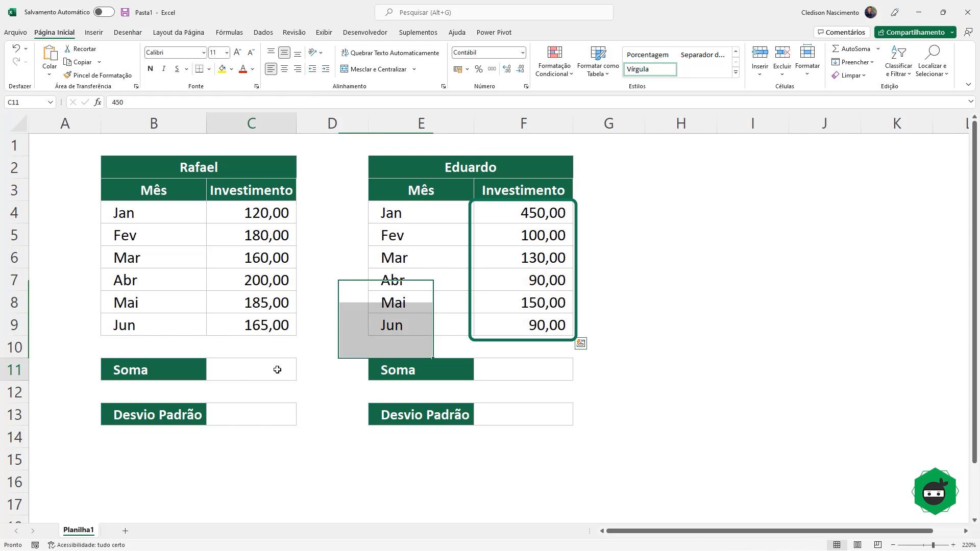
text(=SOMA()
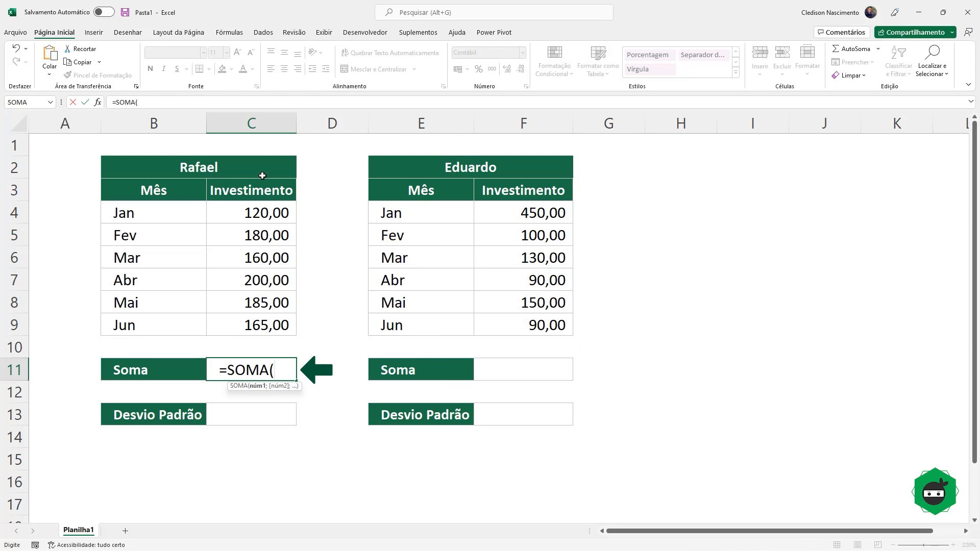
drag(261, 212, 266, 319)
key(Return)
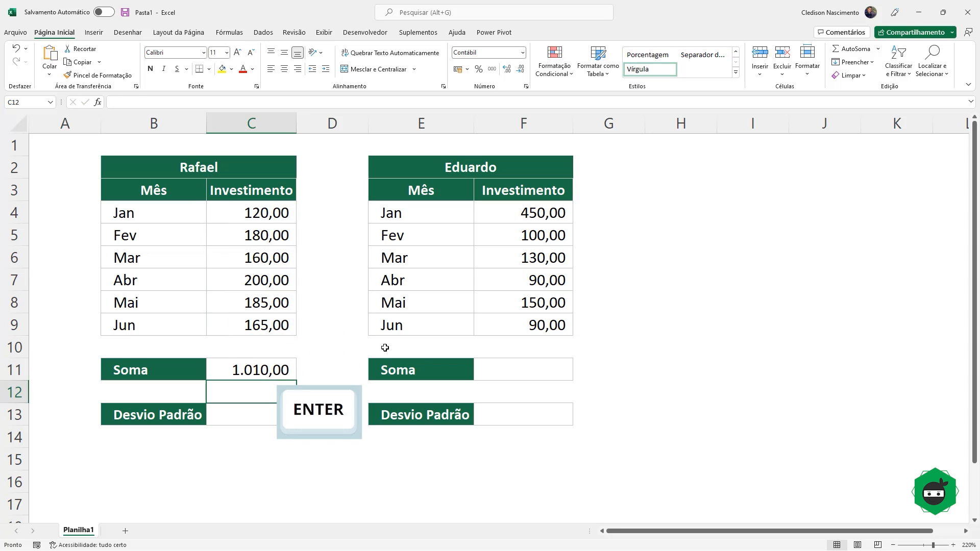
Sum the second table's monthly investments in F11 with =SOMA(F4:F9).
click(539, 374)
text(=SOMA()
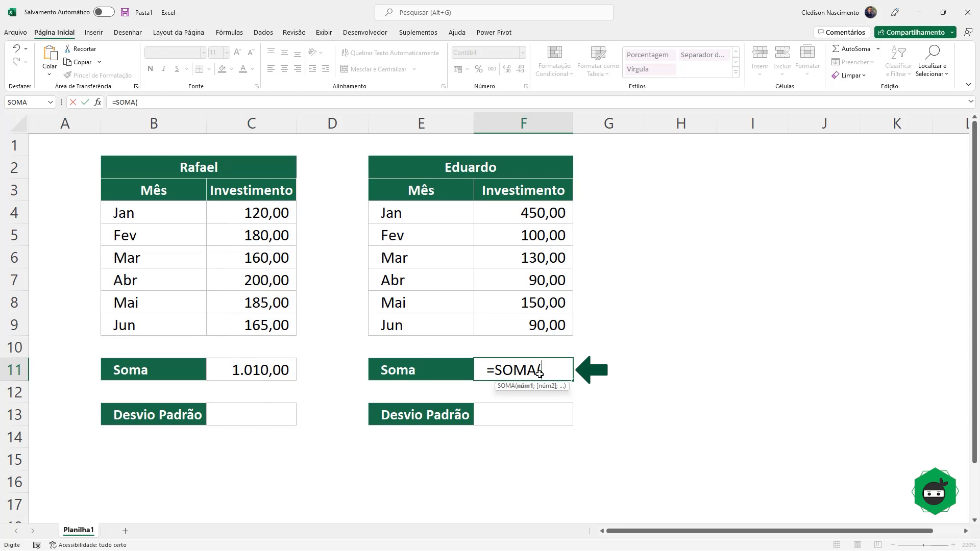
drag(523, 218, 541, 319)
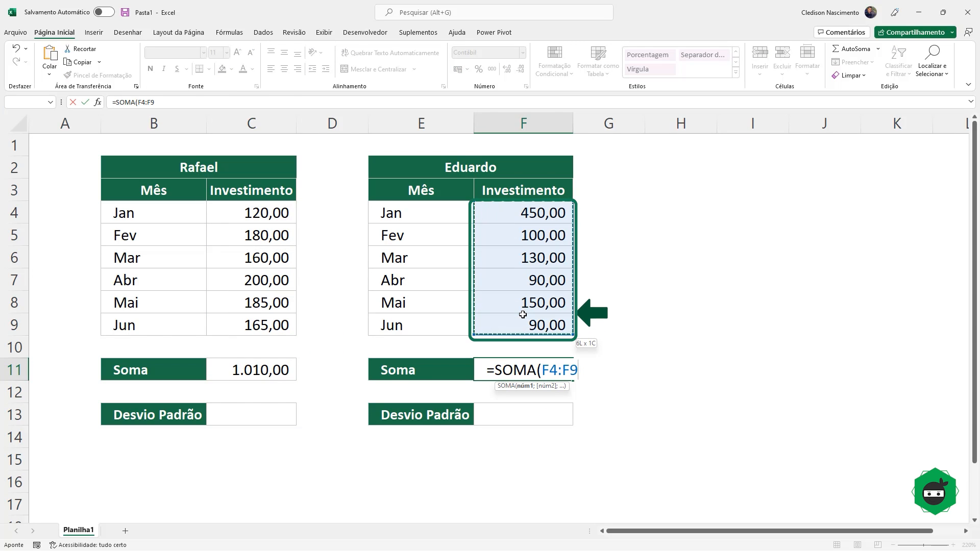
key(Return)
Calculate the population standard deviation of the first table's investments in C13 with =DESVPAD.P(C4:C9).
click(248, 417)
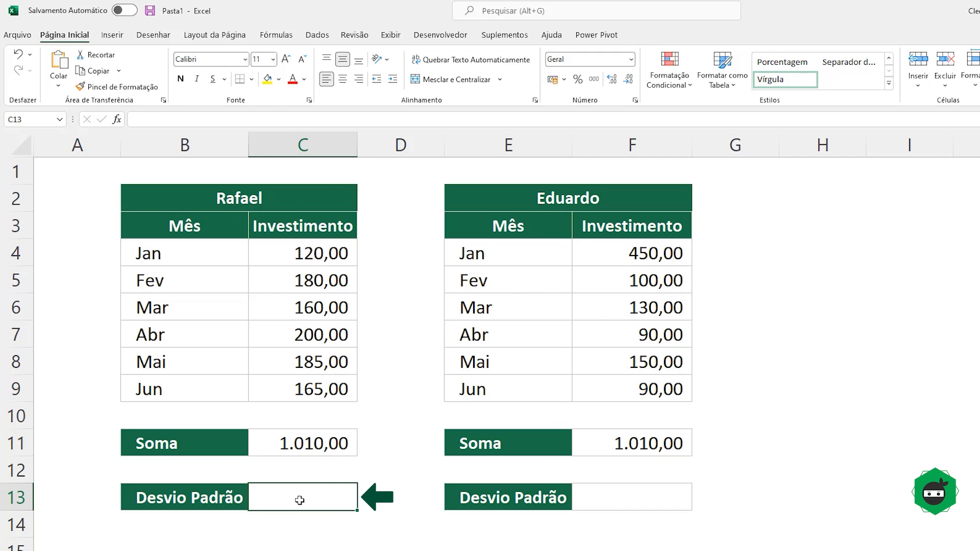
text(=desv)
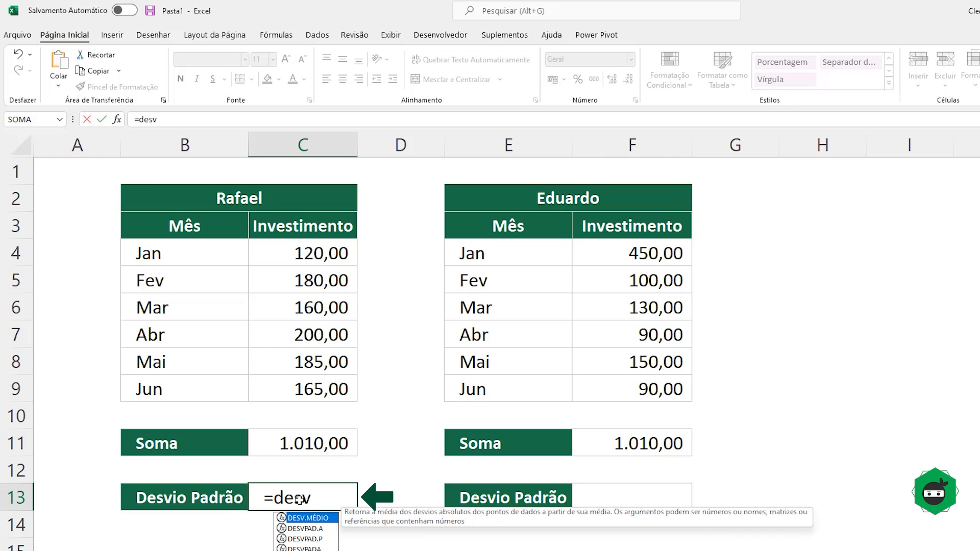
click(313, 529)
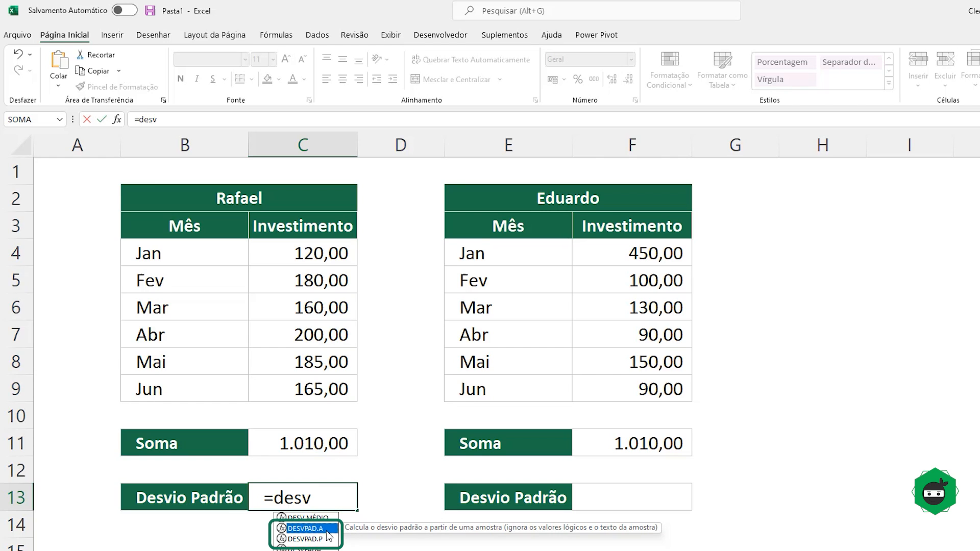
click(321, 539)
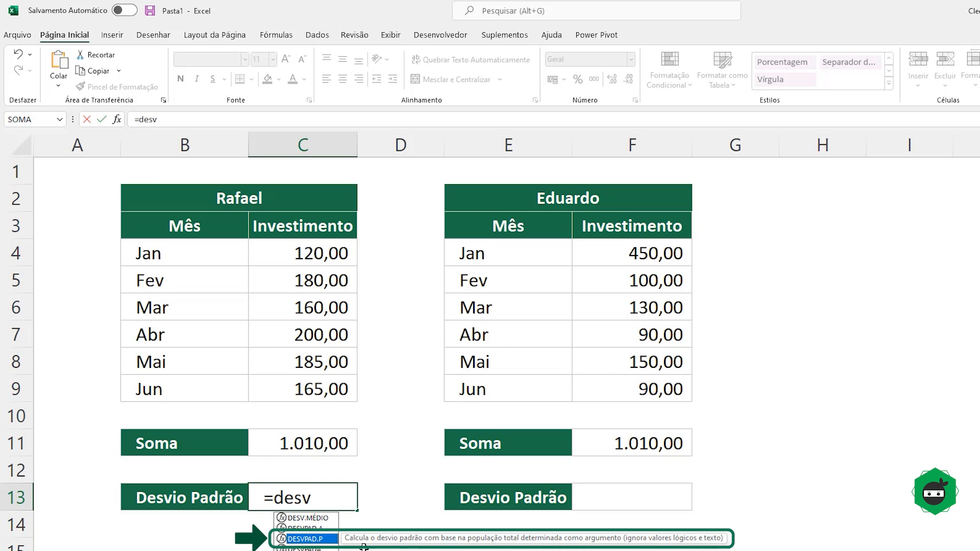
double_click(325, 540)
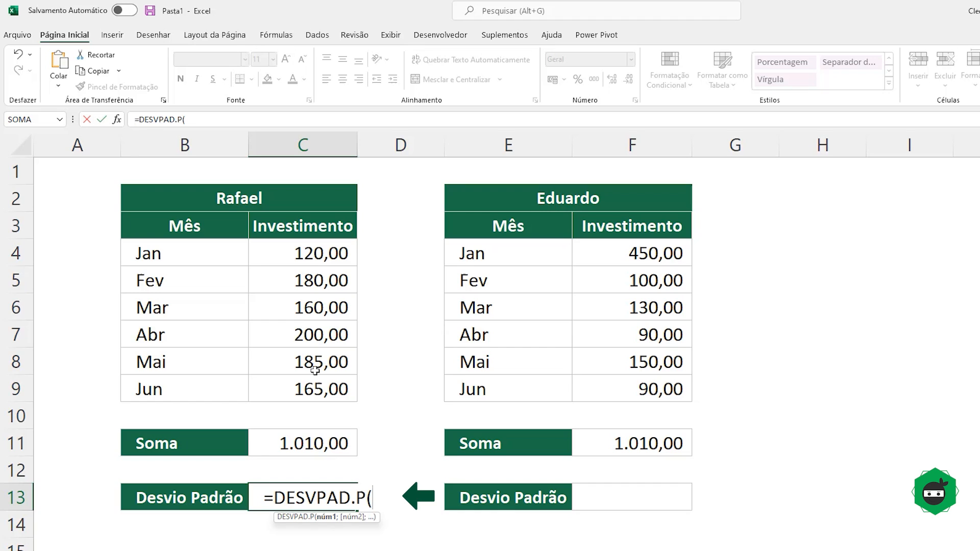
drag(307, 250, 316, 392)
key(Return)
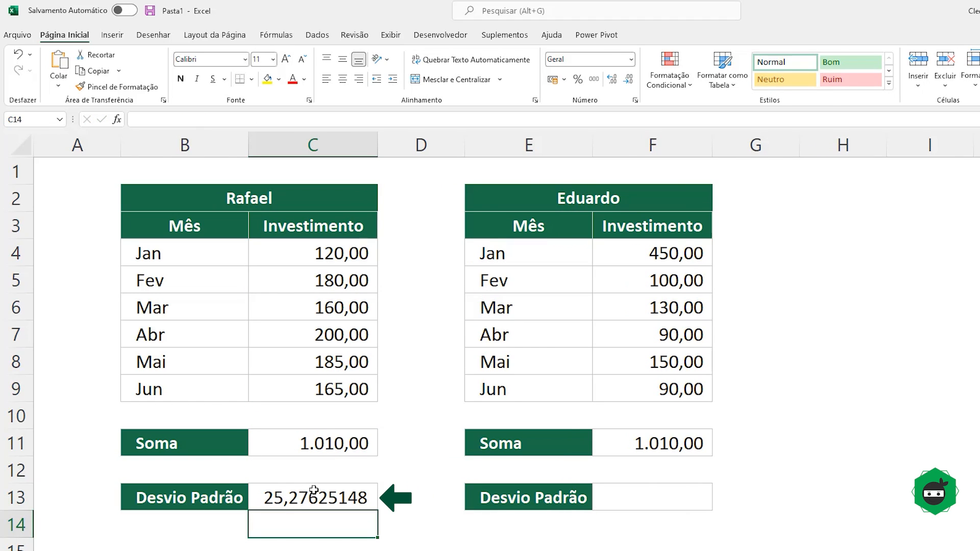
Reduce the first table's standard deviation in C13 to two decimal places.
click(296, 497)
click(627, 81)
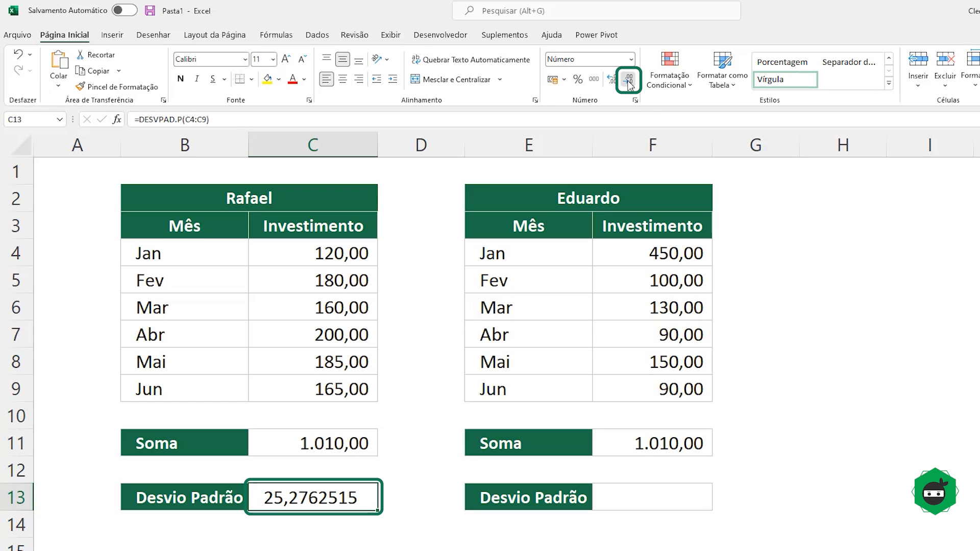
click(626, 81)
click(626, 80)
click(627, 81)
click(626, 81)
click(627, 81)
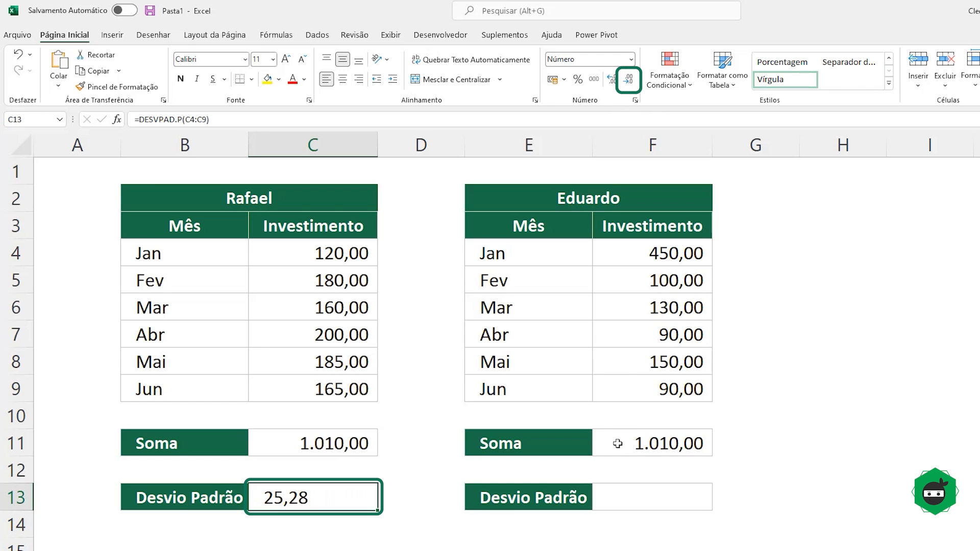
Calculate the population standard deviation of the second table's investments in F13 with =DESVPAD.P(F4:F9).
click(656, 496)
text(=desv)
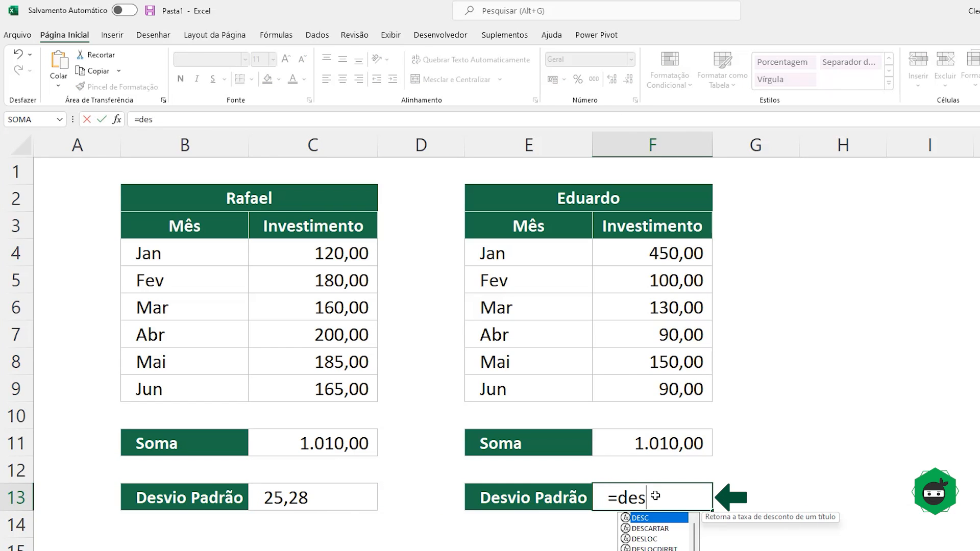
key(Down)
key(Down)
key(Tab)
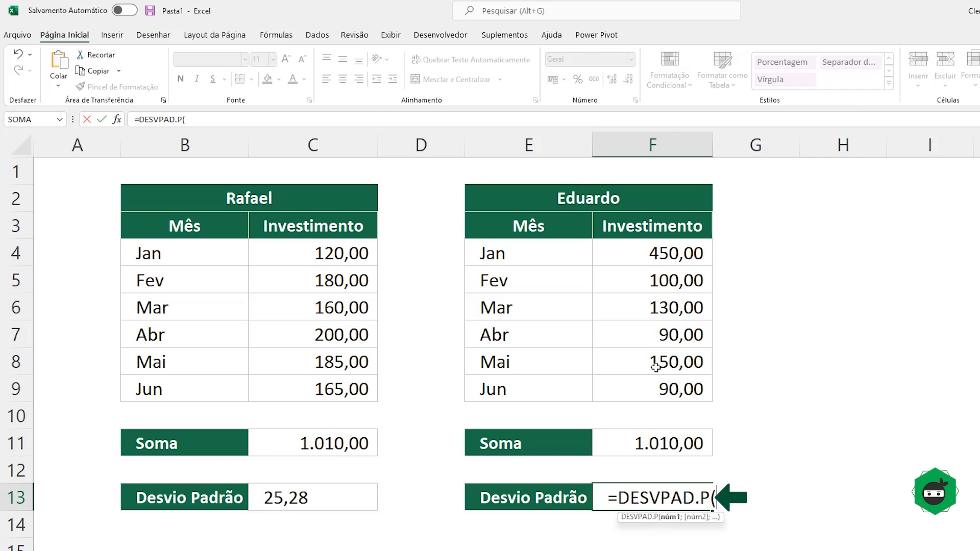
drag(651, 254, 659, 384)
key(Return)
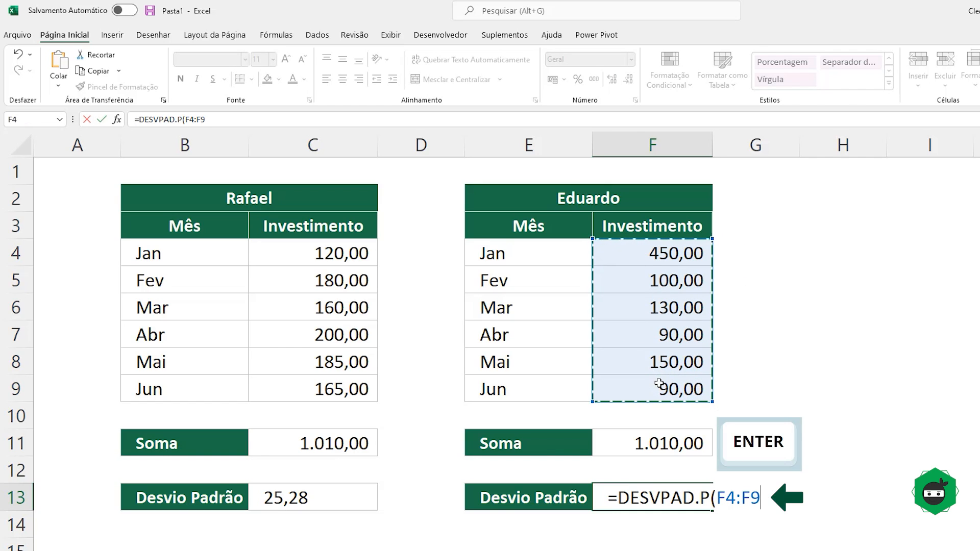
Fit column F to its contents and reduce the standard deviation in F13 to two decimal places.
double_click(711, 149)
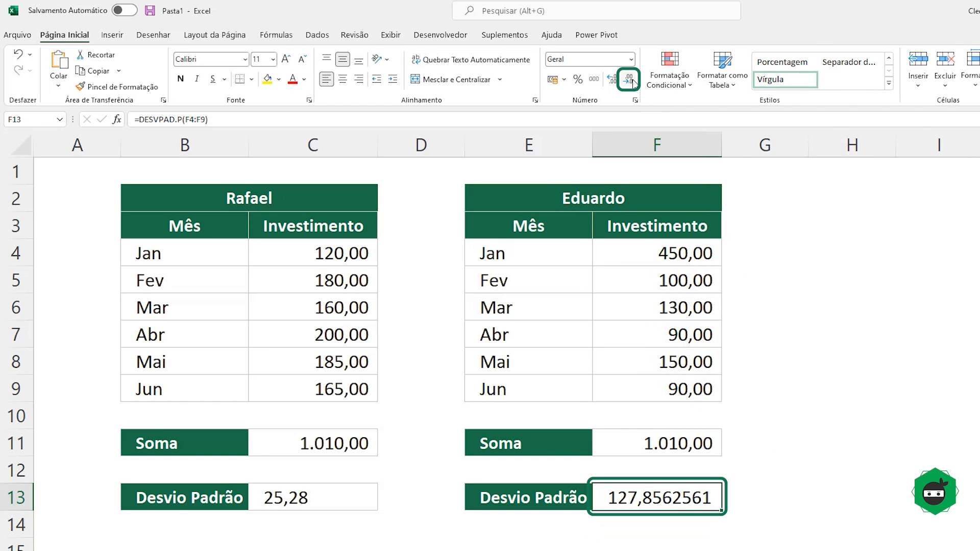
click(629, 79)
click(630, 79)
click(629, 79)
click(629, 79)
click(631, 80)
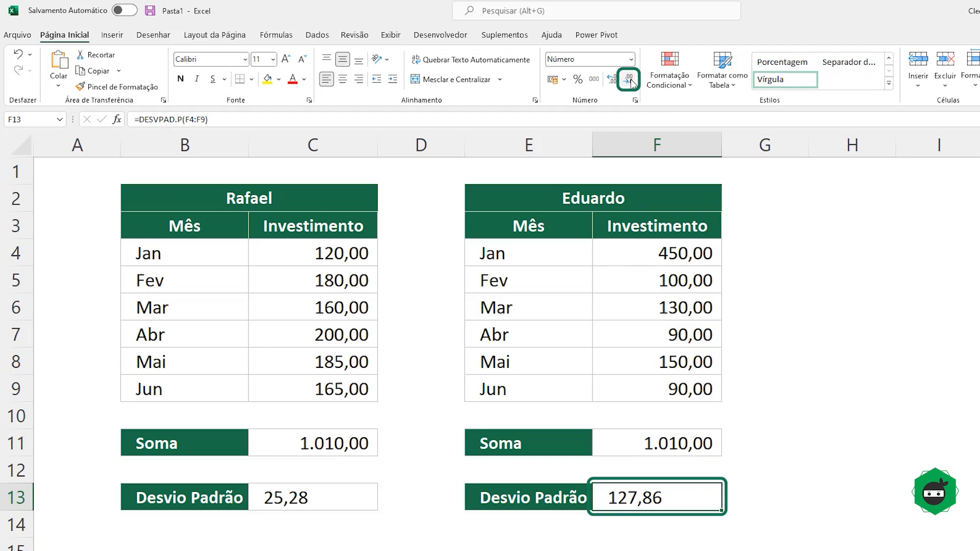
Compare the standard deviations in C13 and F13 with the monthly investment values of both tables.
click(328, 499)
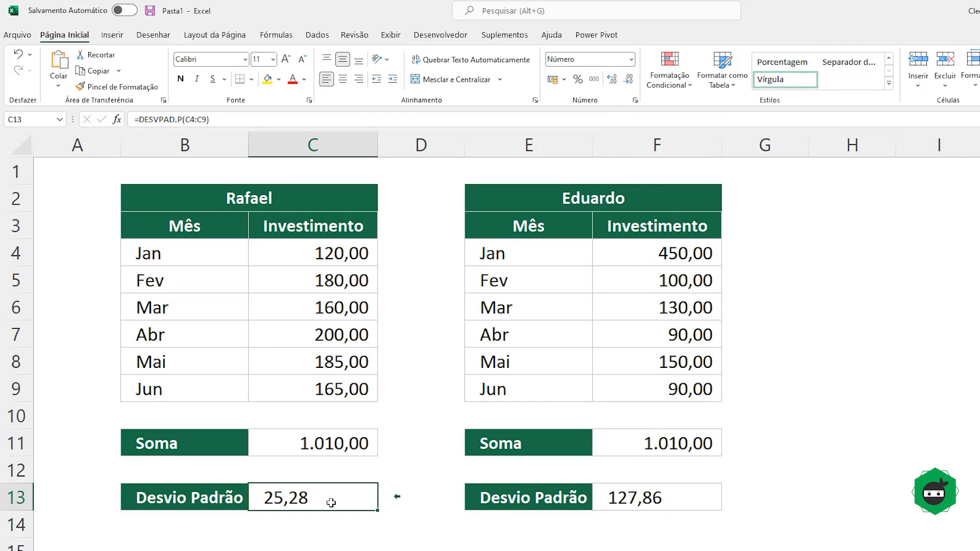
click(670, 503)
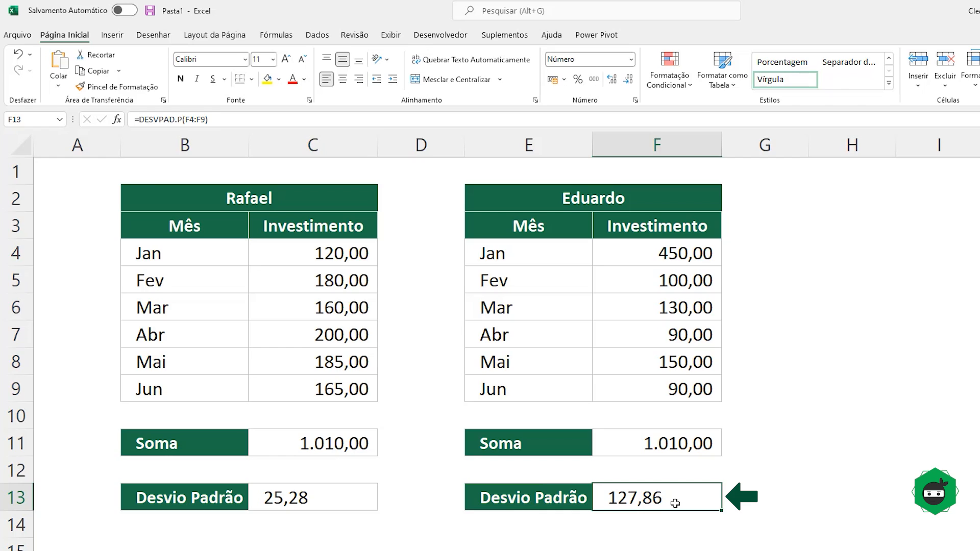
click(326, 504)
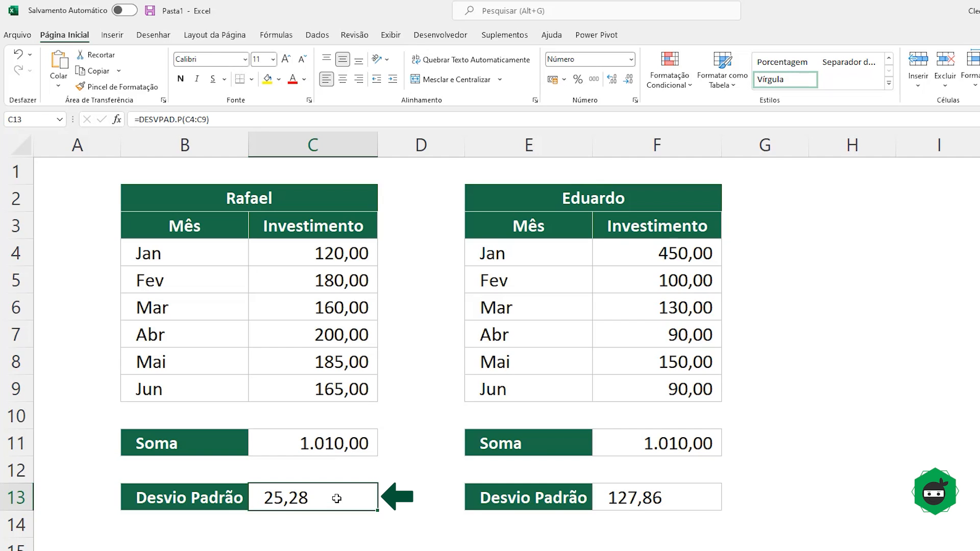
drag(295, 254, 310, 380)
click(285, 255)
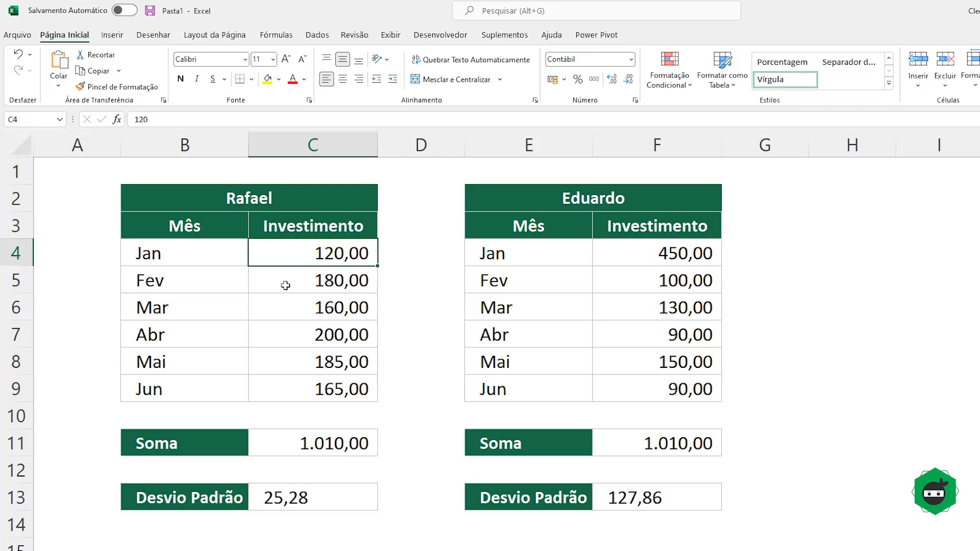
click(282, 275)
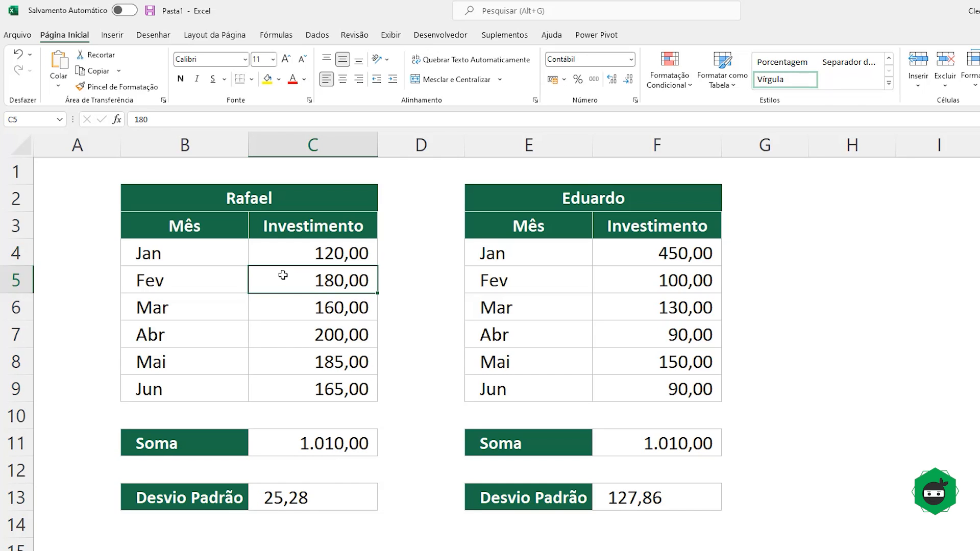
click(632, 258)
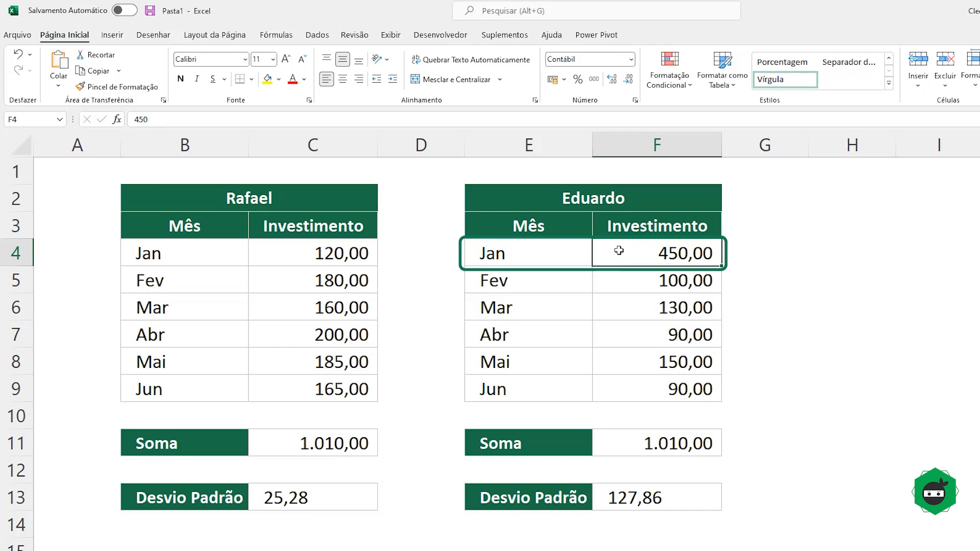
click(623, 284)
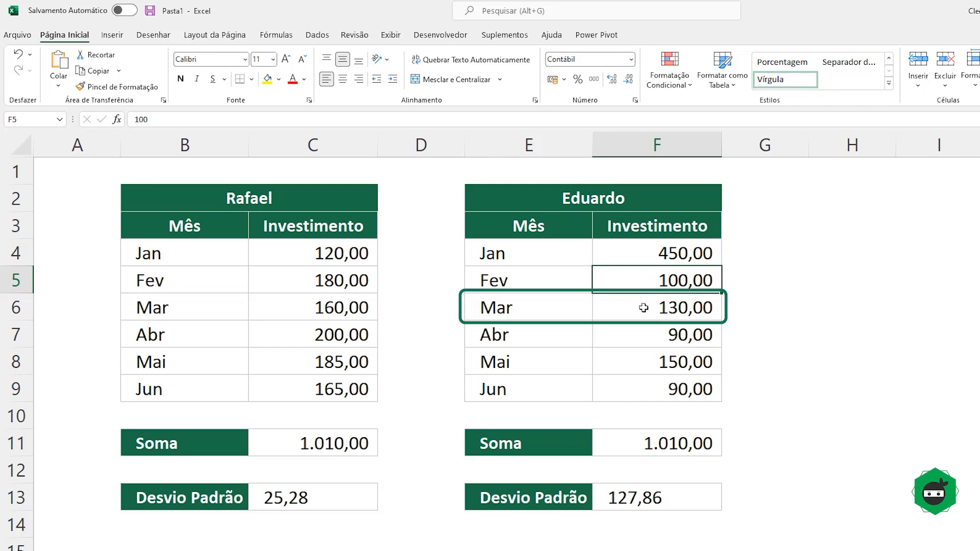
click(643, 339)
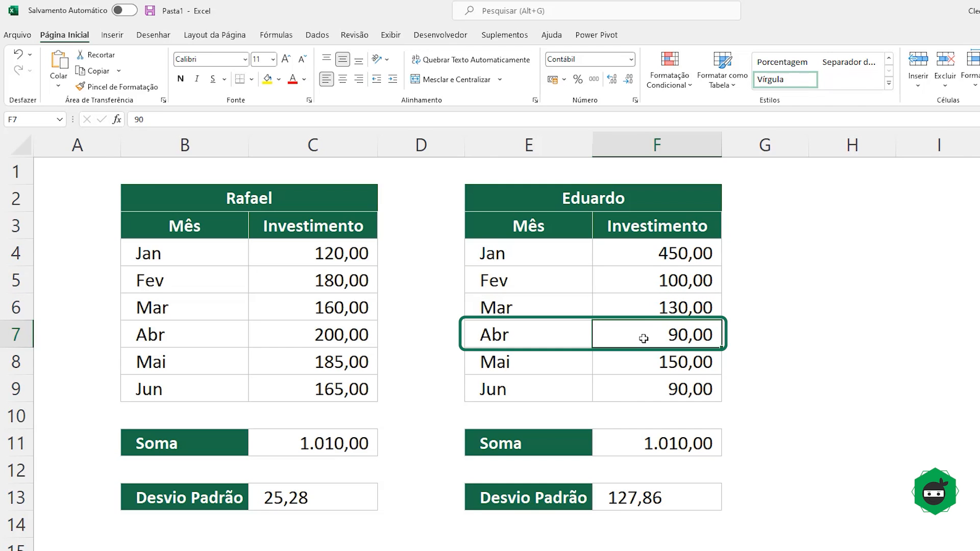
drag(575, 249, 633, 252)
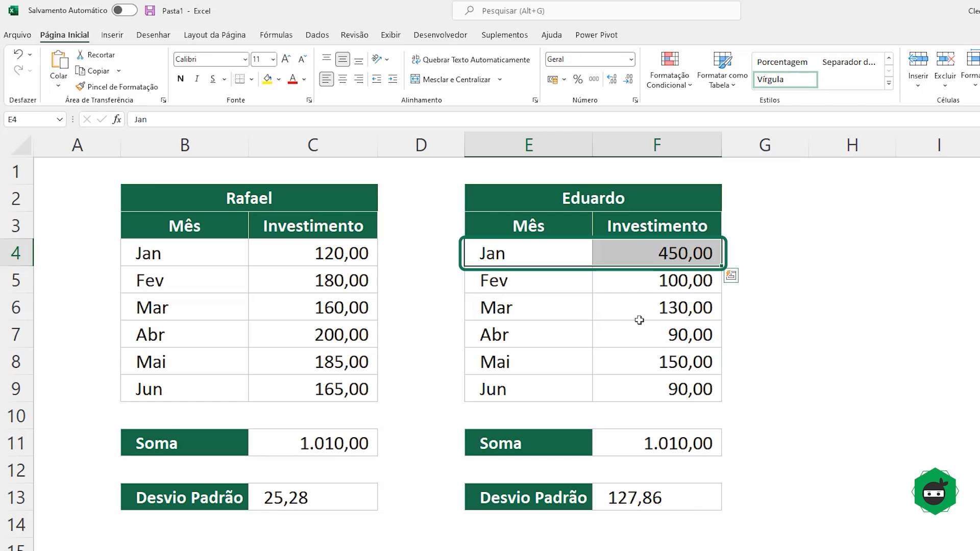
click(550, 251)
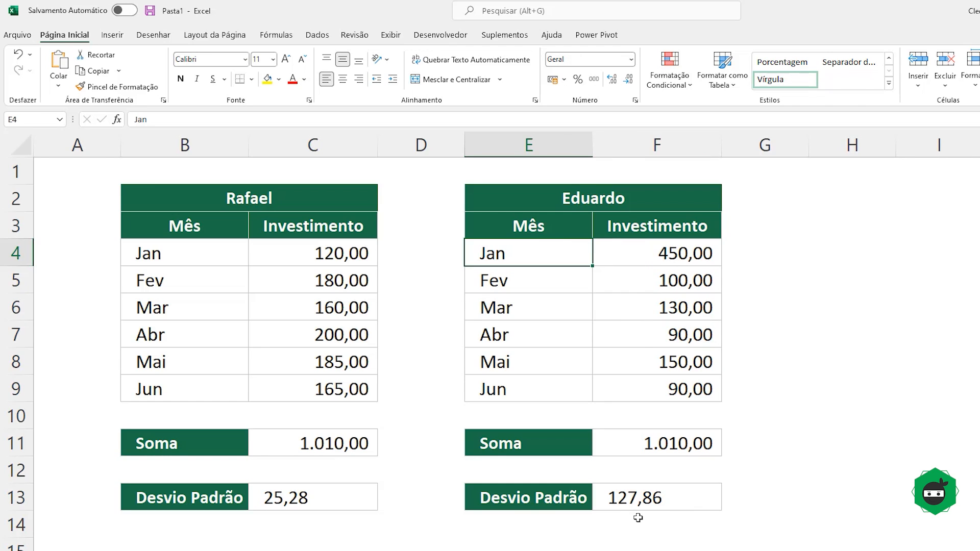
click(673, 500)
click(342, 507)
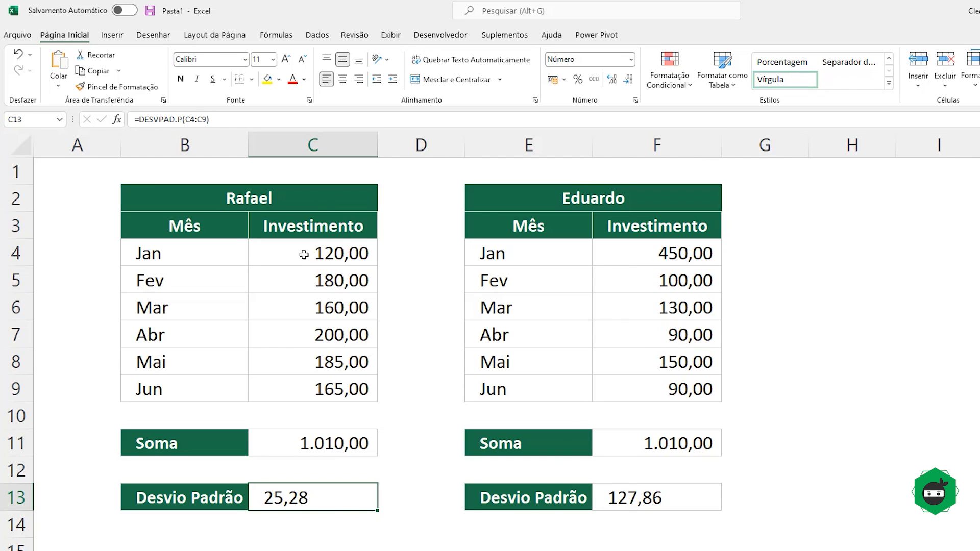
drag(306, 255, 298, 400)
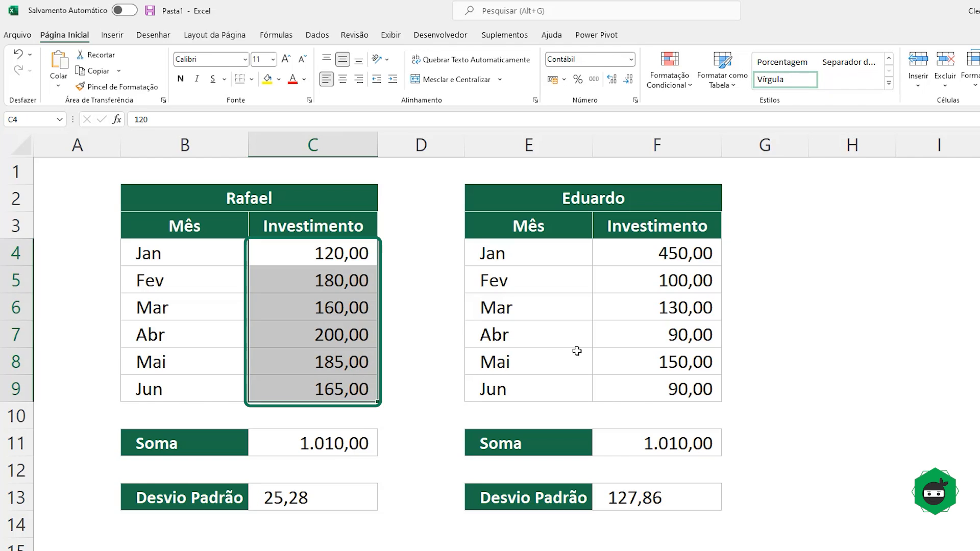
drag(623, 255, 631, 388)
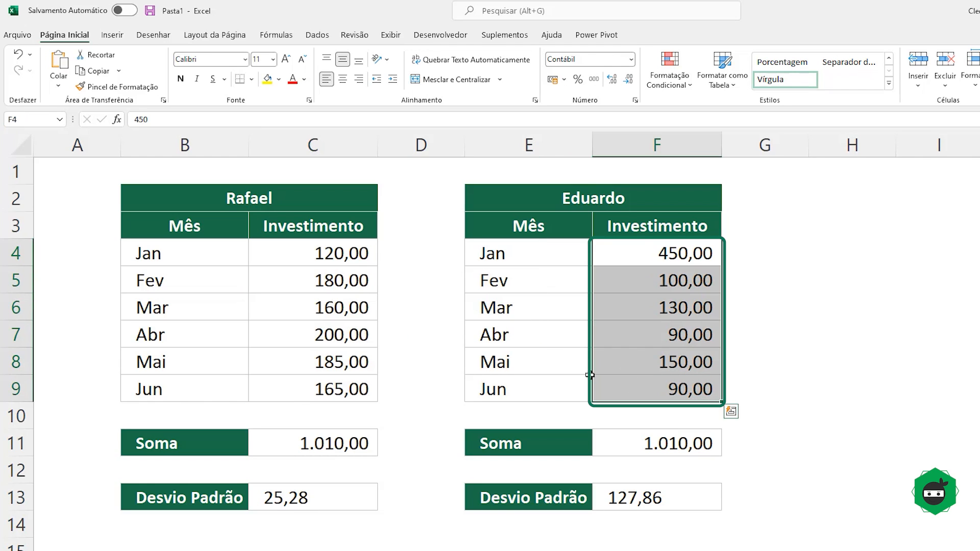
click(289, 254)
click(321, 497)
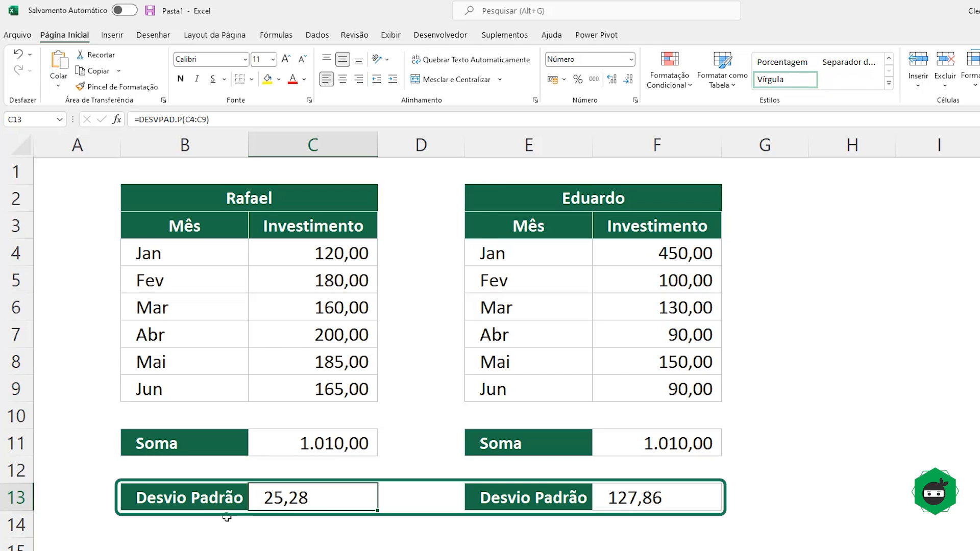
Copy the Desvio Padrão row B13:F13 and paste it starting at B15.
drag(224, 503, 612, 500)
key(ctrl+c)
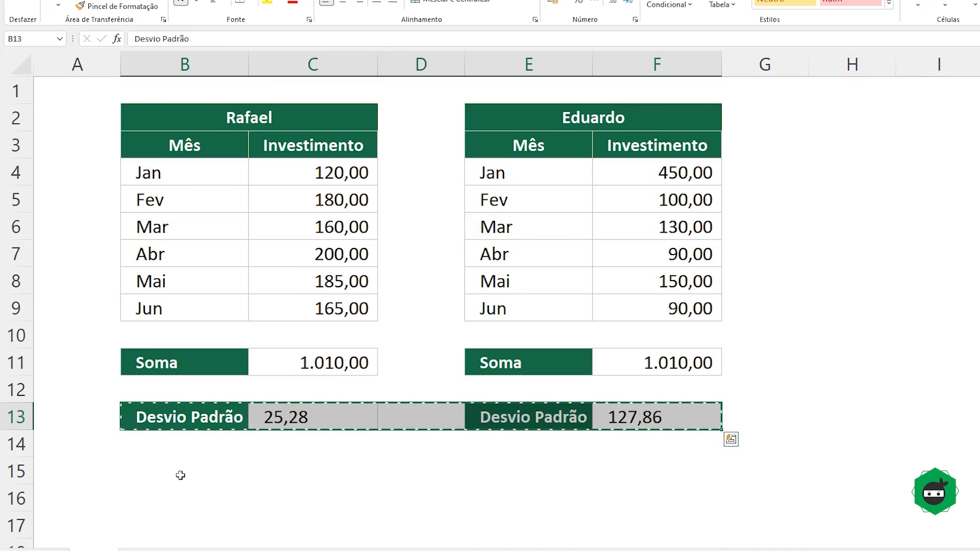
click(182, 550)
key(ctrl+v)
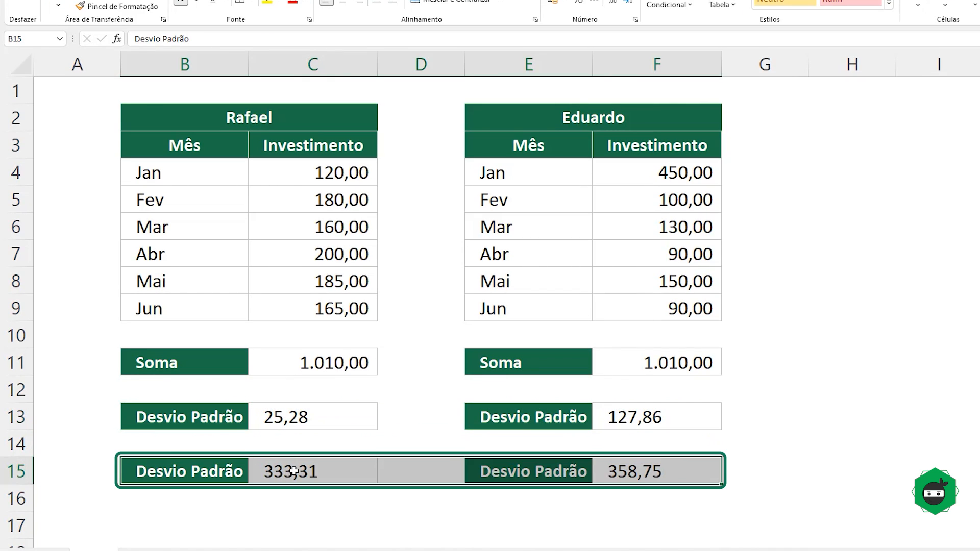
Clear the copied formulas from C15 and F15 in the new Desvio Padrão row.
click(294, 471)
key(Delete)
click(648, 471)
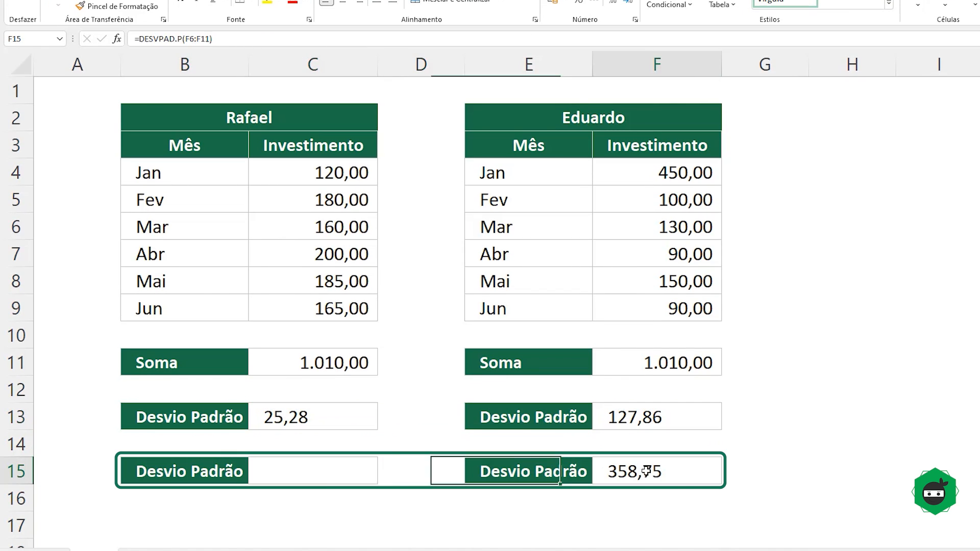
key(Delete)
Calculate the sample standard deviation of the first table's investments in C15 with =DESVPAD.A(C4:C9).
click(321, 473)
text(=de)
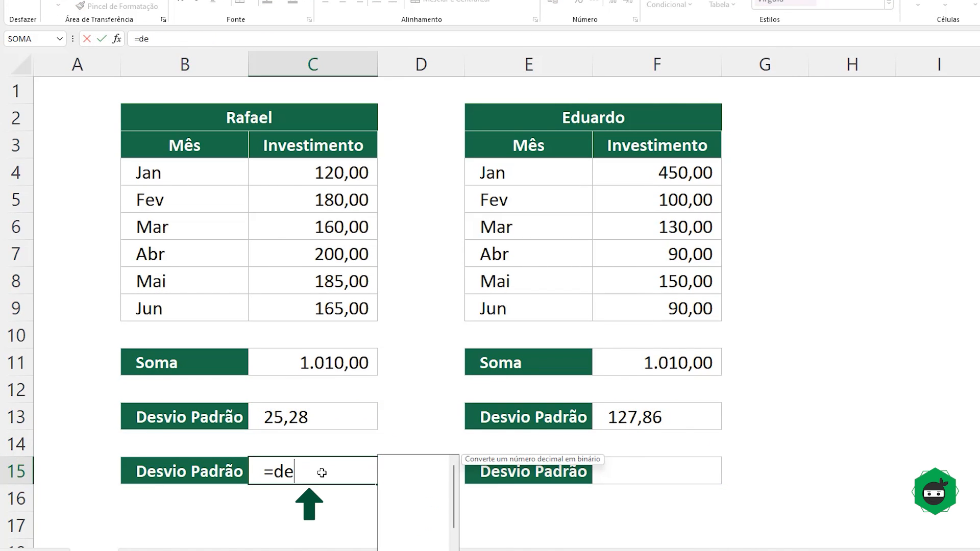
text(sv)
key(Down)
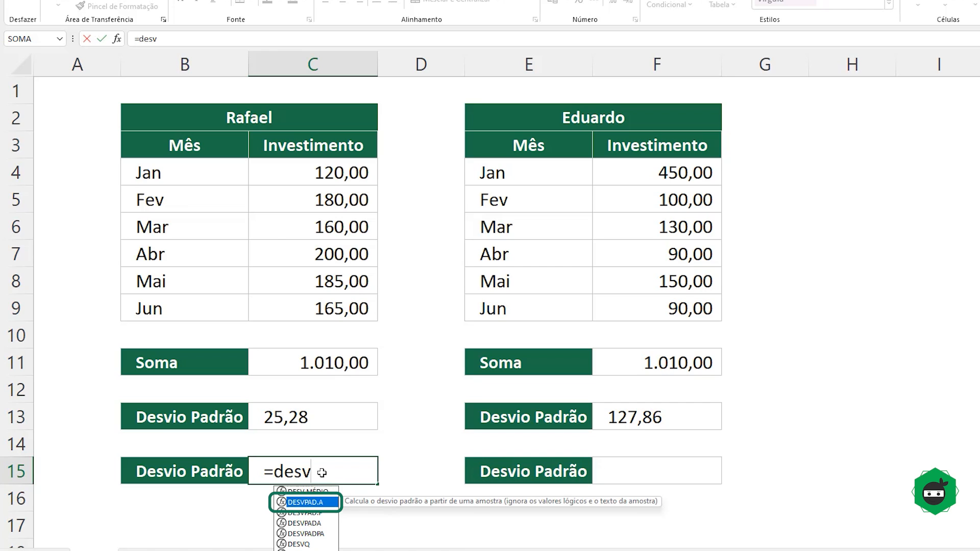
key(Tab)
drag(335, 234, 375, 316)
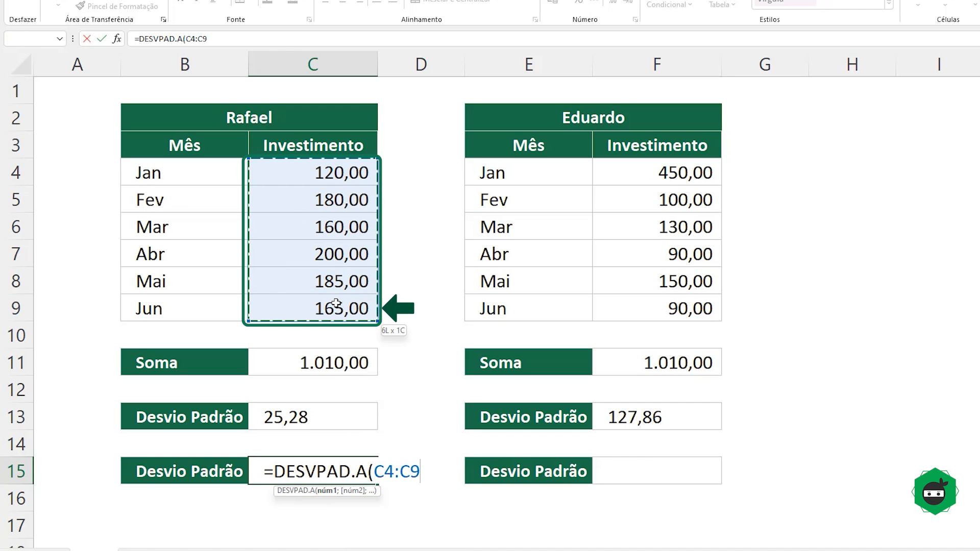
key(Return)
Calculate the sample standard deviation of the second table's investments in F15 with =DESVPAD.A(F4:F9).
click(648, 467)
text(=desv)
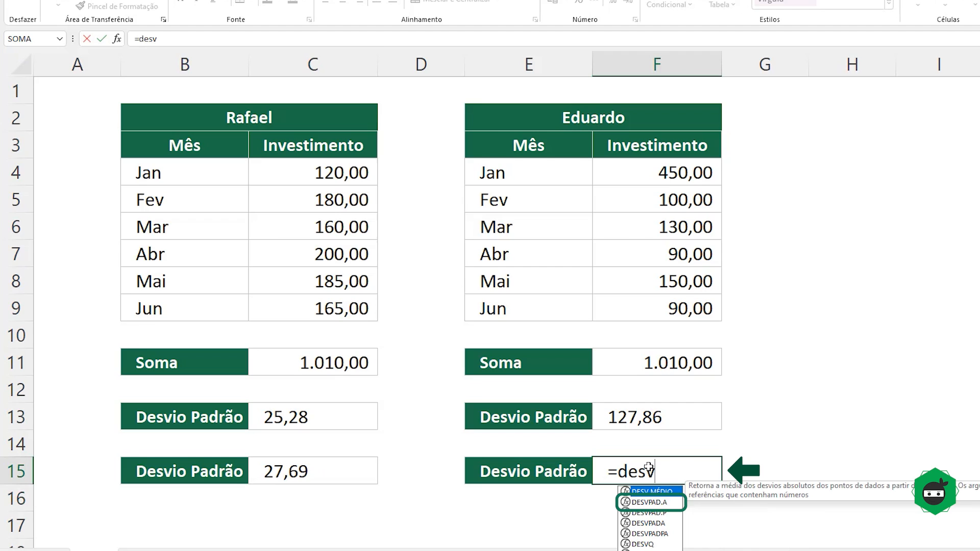
key(Down)
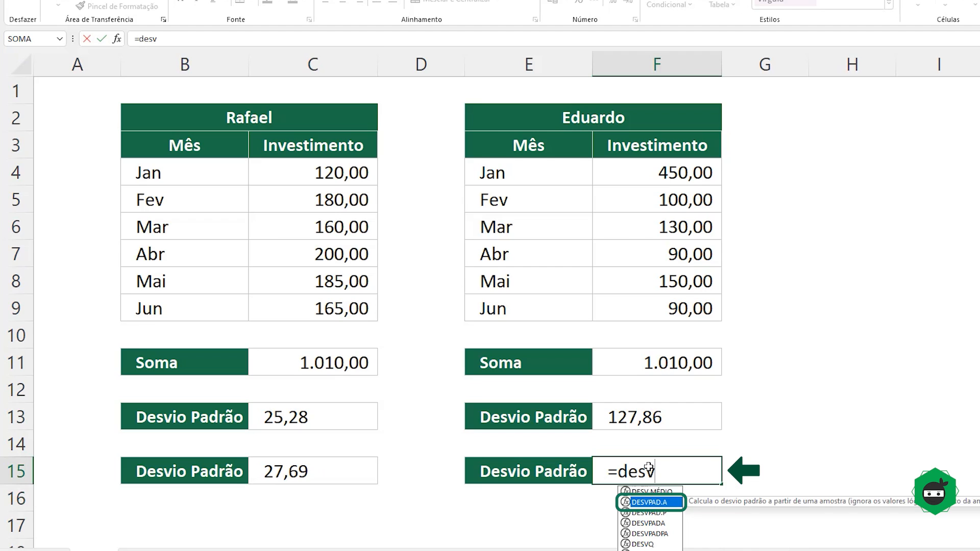
key(Tab)
drag(654, 175, 657, 302)
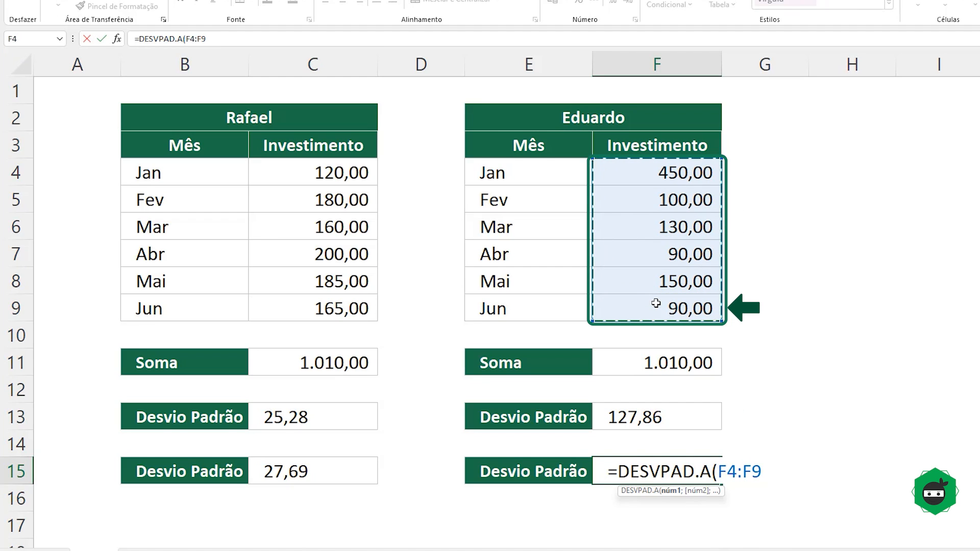
key(Return)
Compare the population and sample standard deviations in rows 13 and 15 for both tables.
click(323, 419)
drag(323, 420, 313, 469)
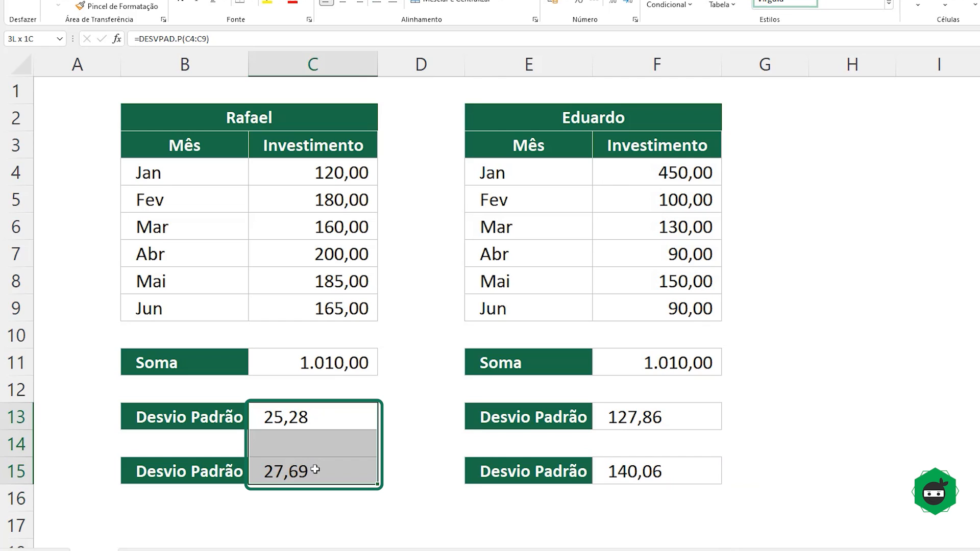
click(662, 419)
drag(662, 431, 658, 471)
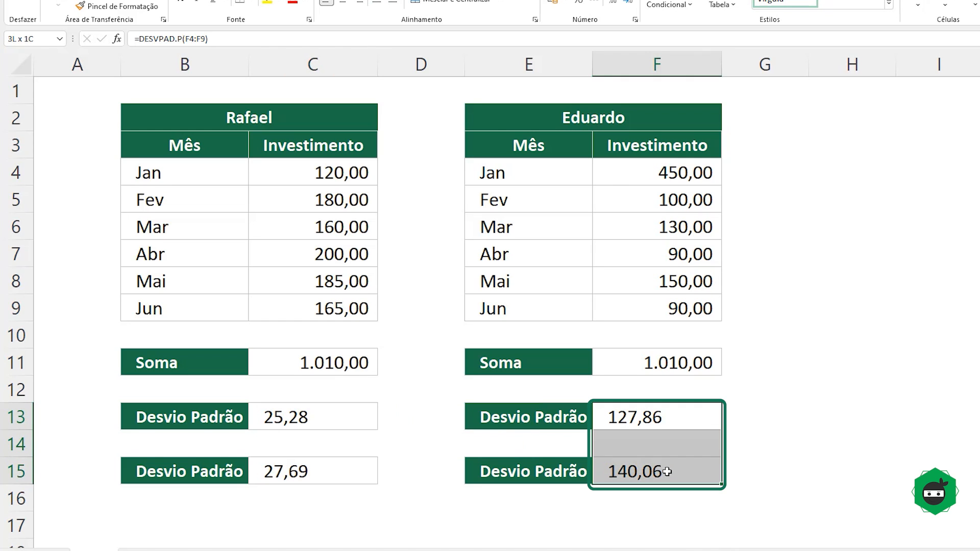
click(275, 416)
click(192, 123)
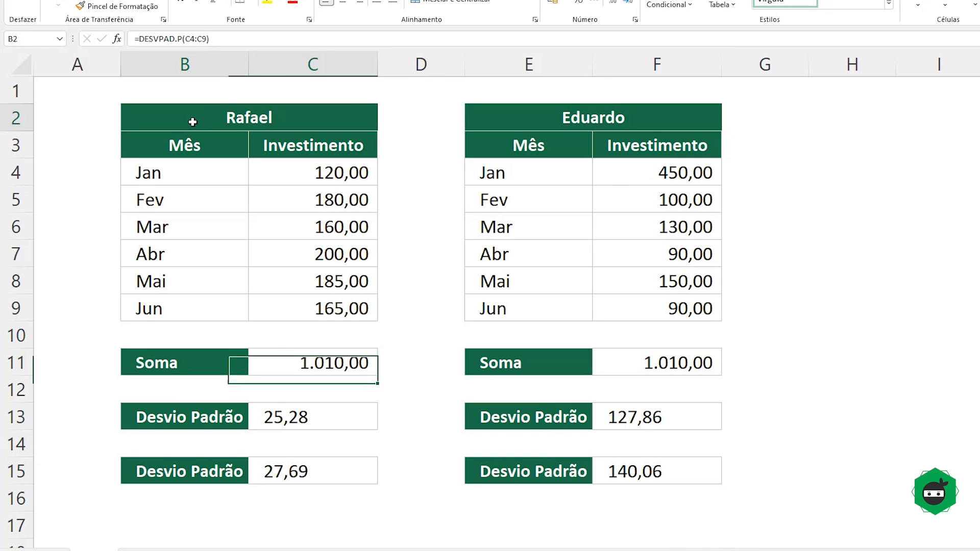